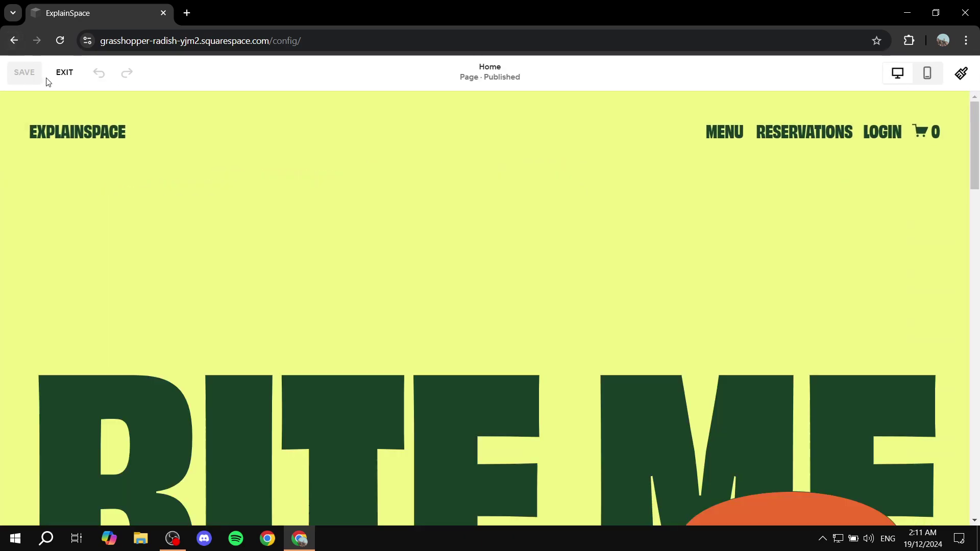
- Leave the home page editor and open the Favicon page in the website settings
click(58, 76)
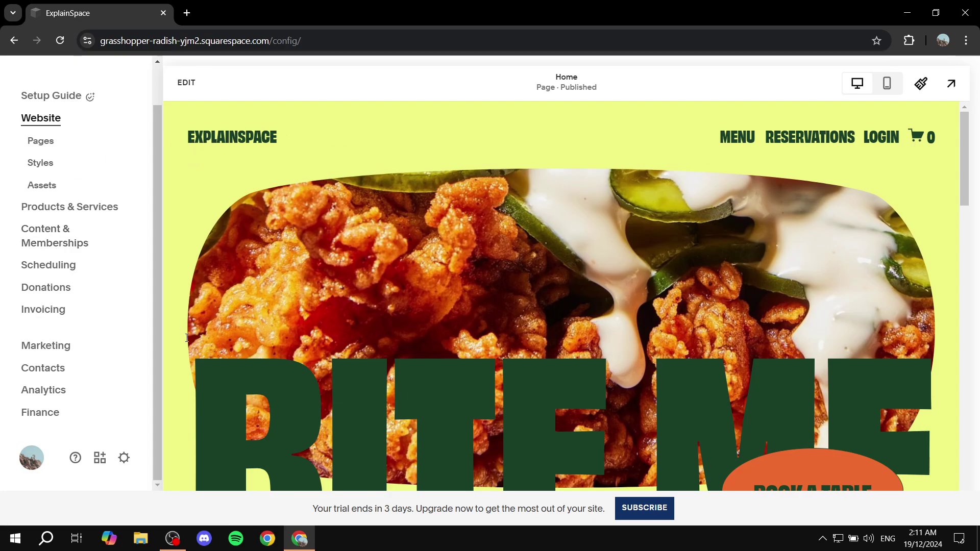
scroll(77, 358, up, 1)
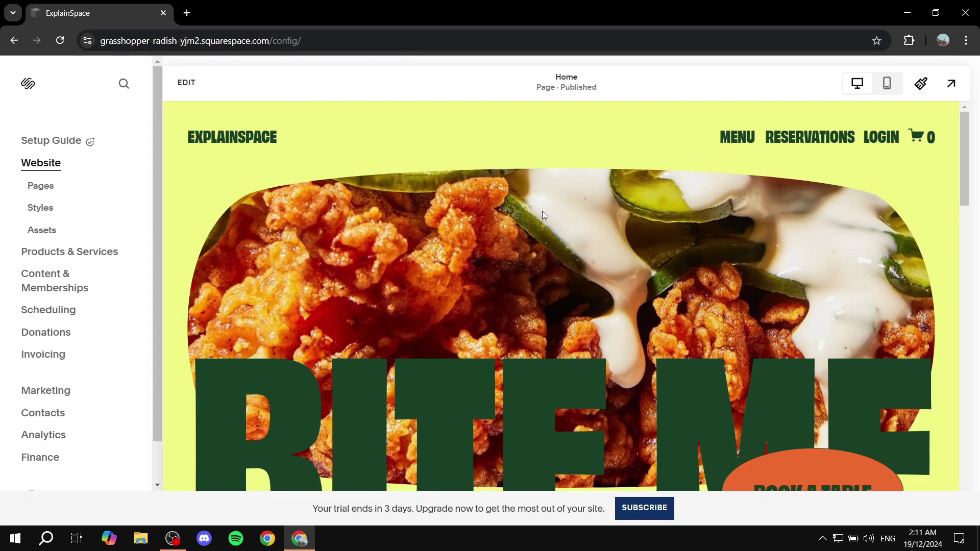
scroll(101, 332, down, 1)
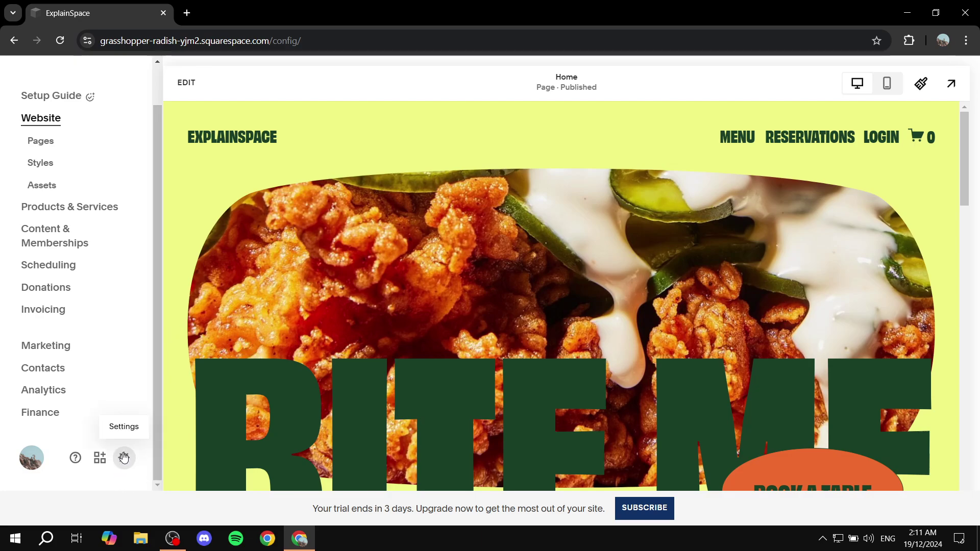
scroll(92, 368, up, 1)
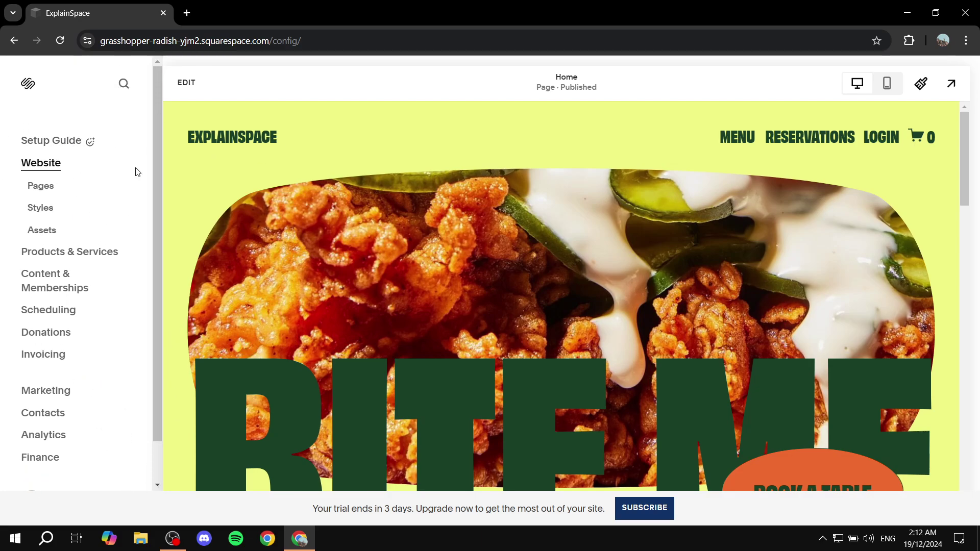
scroll(129, 222, down, 1)
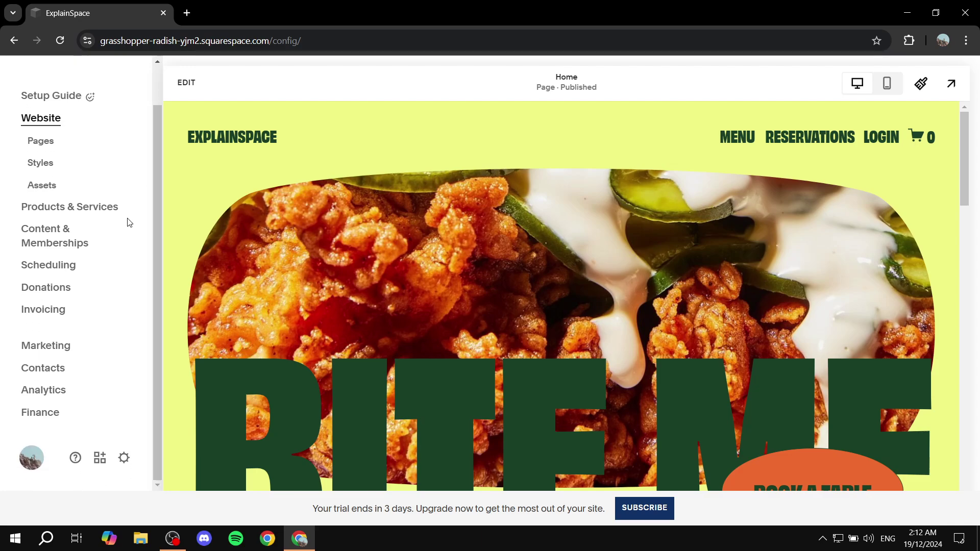
click(123, 465)
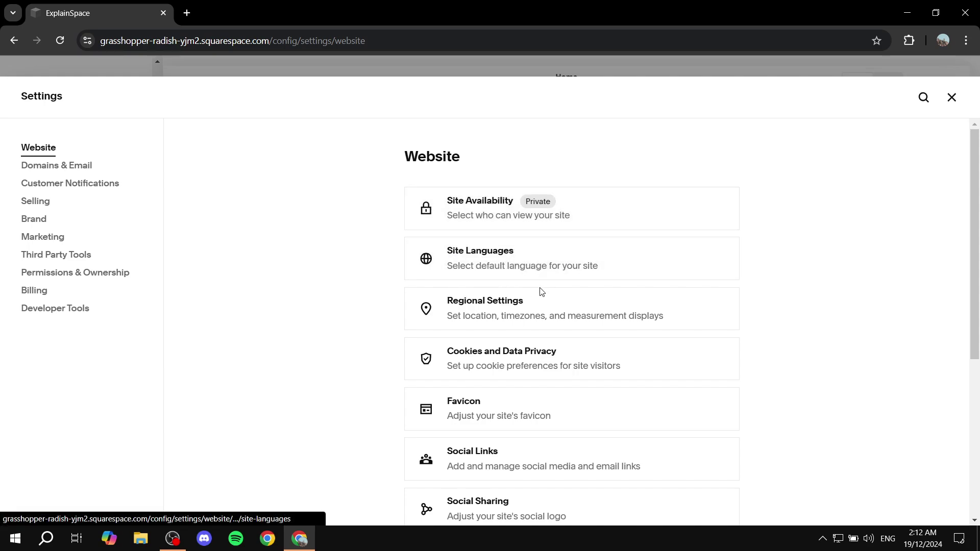
scroll(529, 293, down, 3)
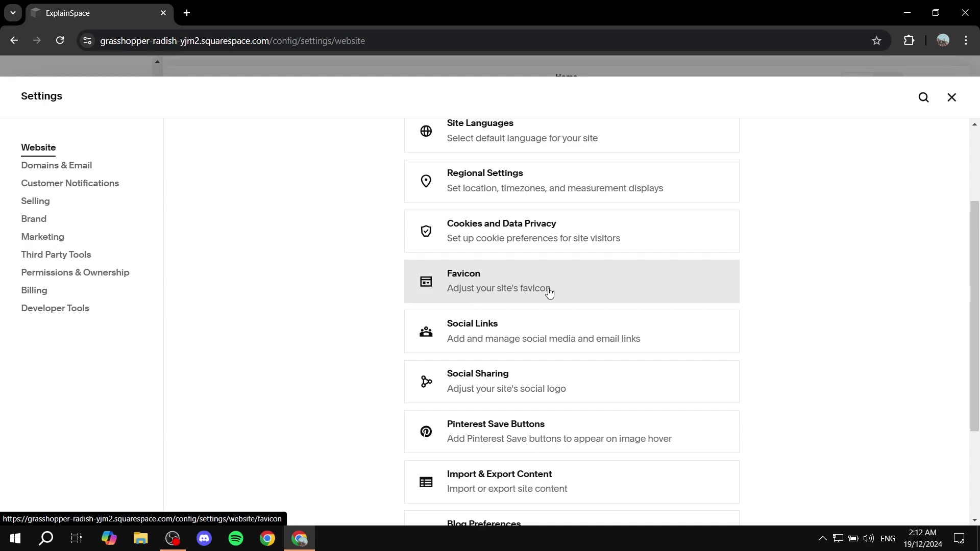
click(483, 282)
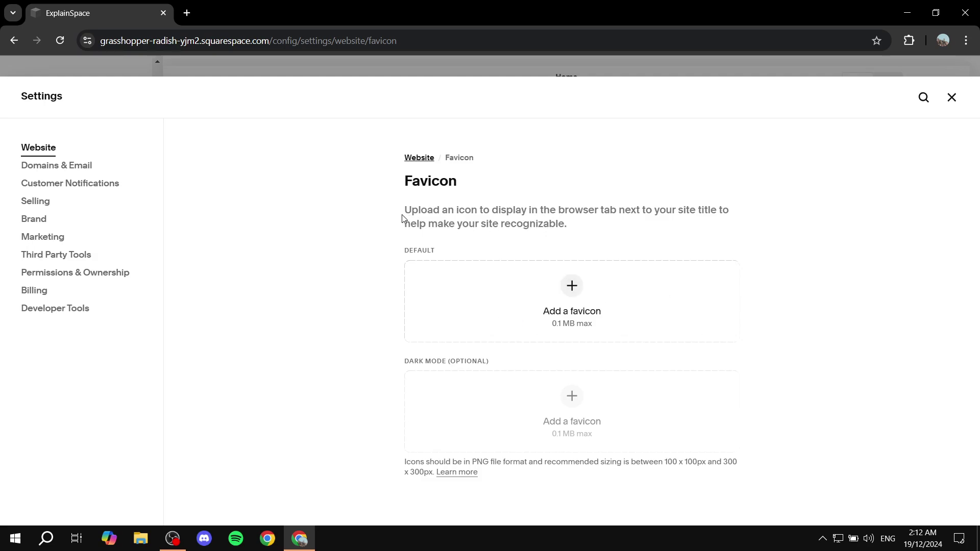
- Read the favicon description, the default and dark mode sections, and the recommended icon format and size
drag(402, 219, 727, 209)
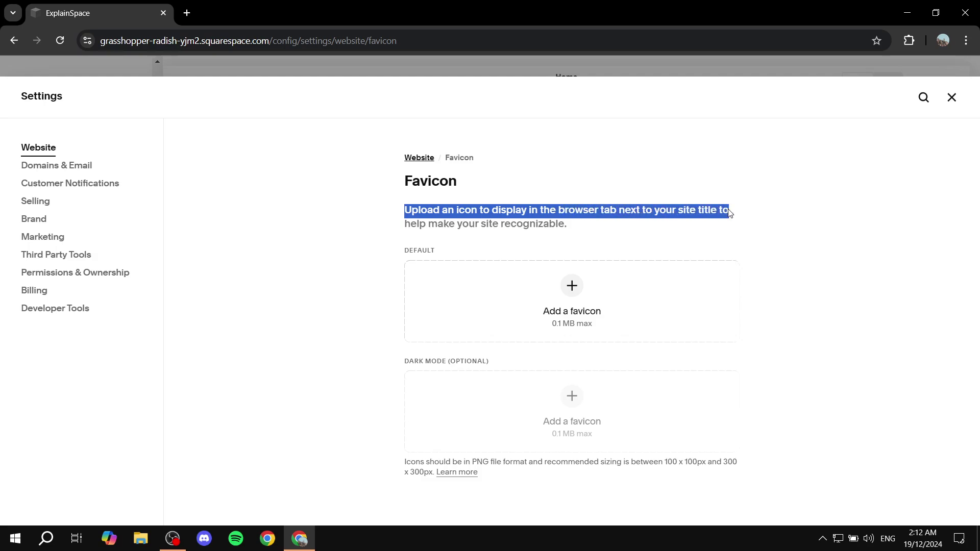
drag(406, 225, 606, 227)
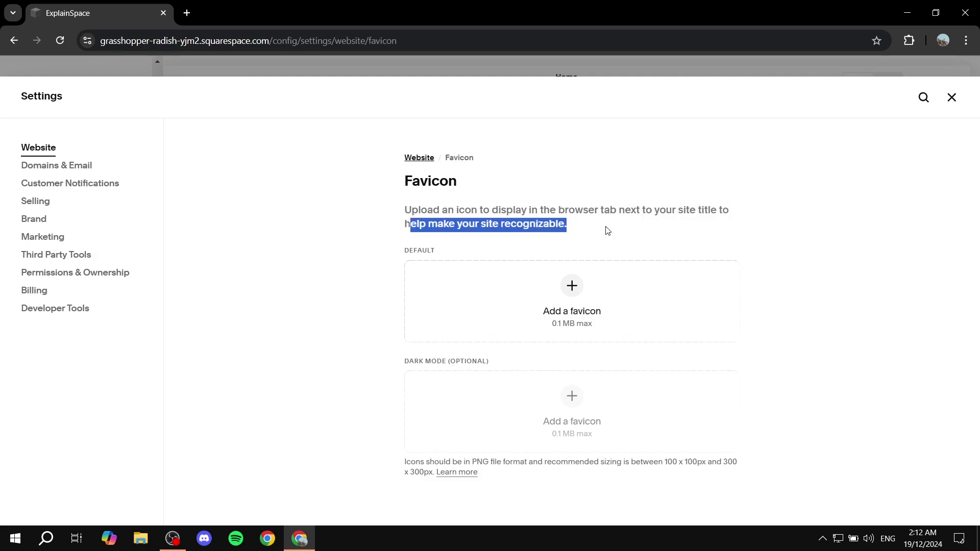
click(543, 215)
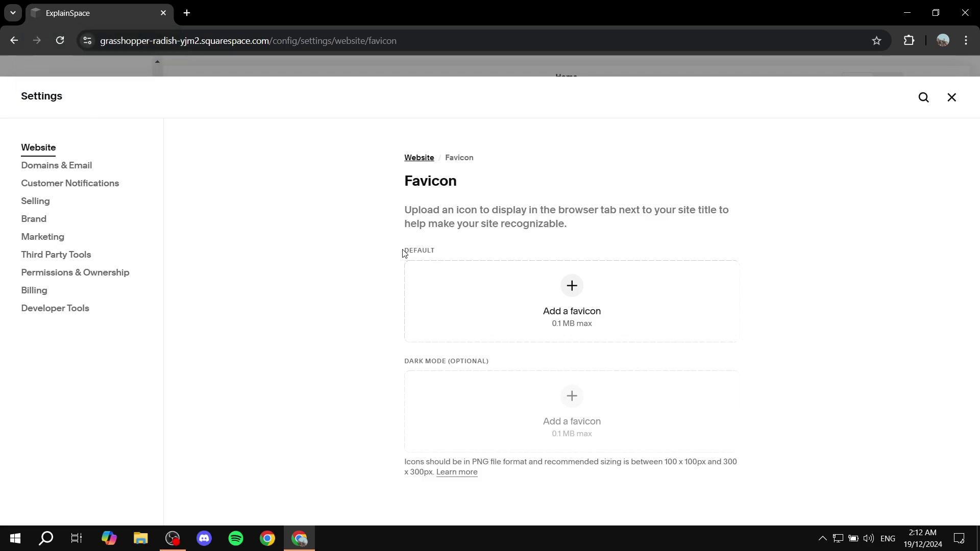
drag(403, 251, 453, 251)
click(453, 251)
drag(403, 364, 504, 364)
click(504, 364)
drag(400, 247, 483, 245)
click(847, 313)
drag(406, 462, 707, 464)
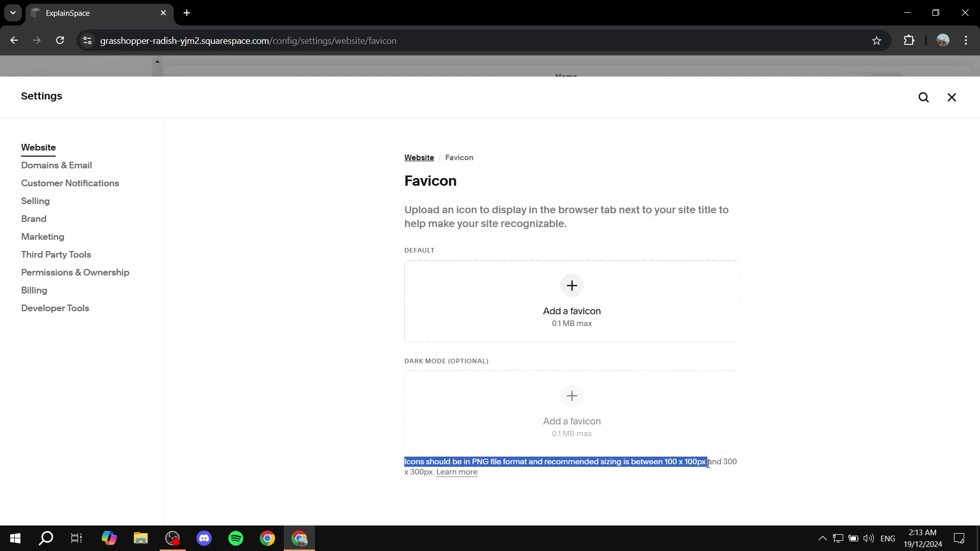
click(708, 464)
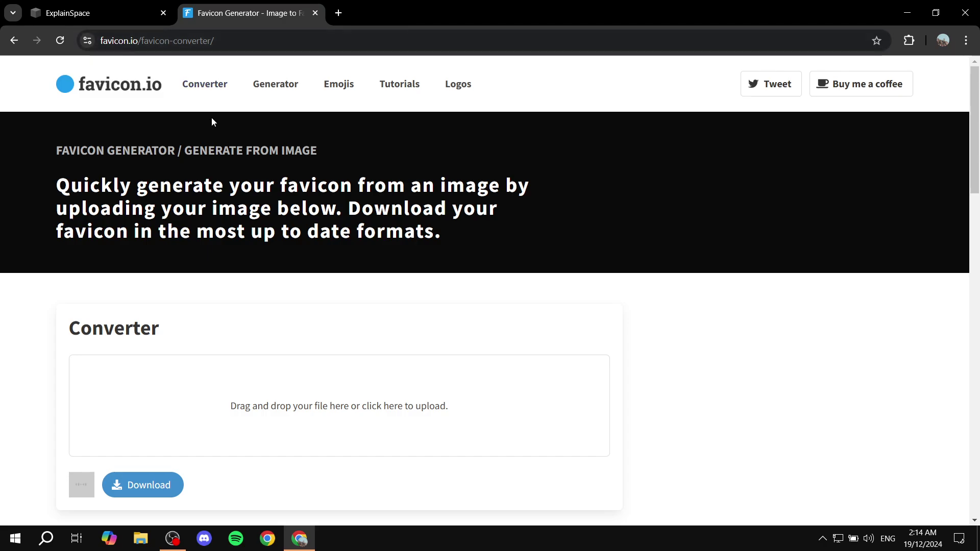
- Convert Tutorial.png into a favicon package on favicon.io, download it, and close the converter page
scroll(317, 404, down, 1)
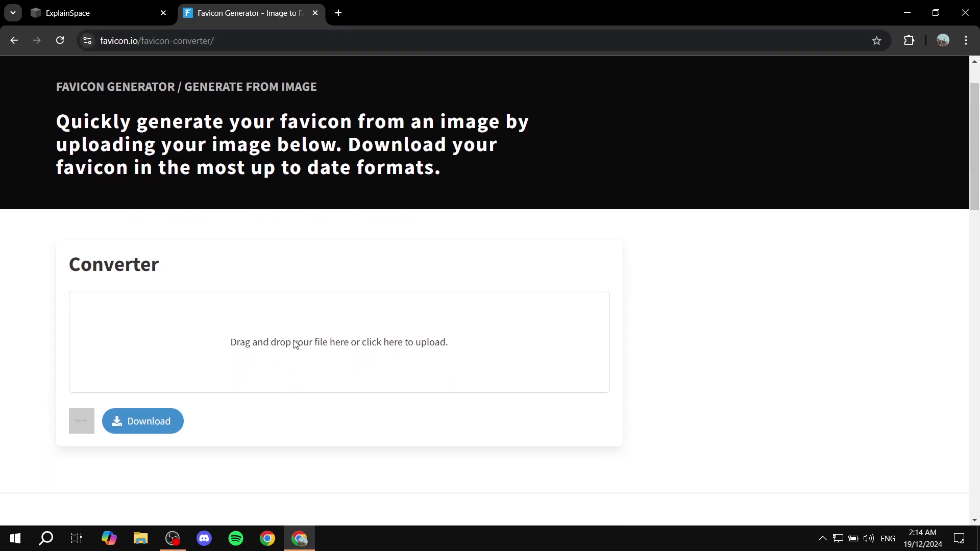
click(295, 345)
scroll(290, 176, down, 3)
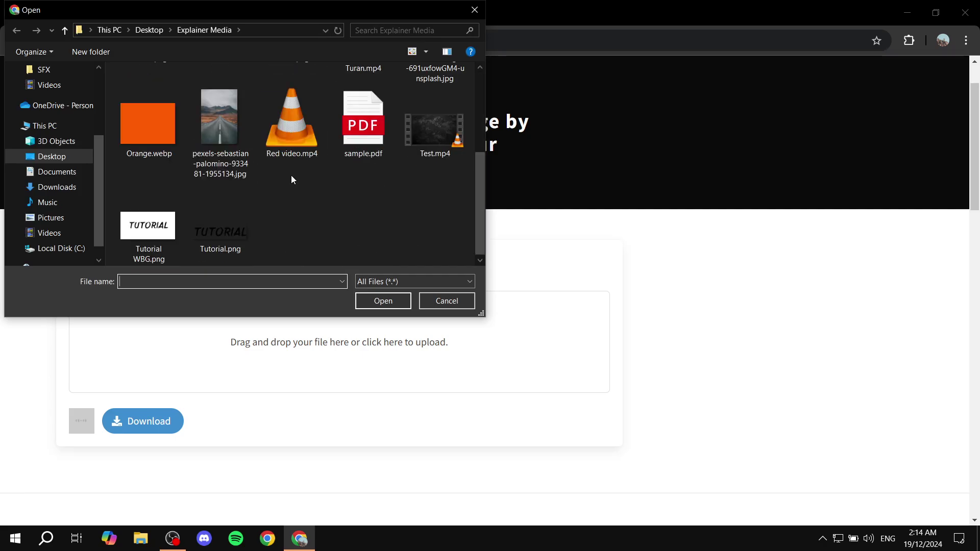
double_click(236, 227)
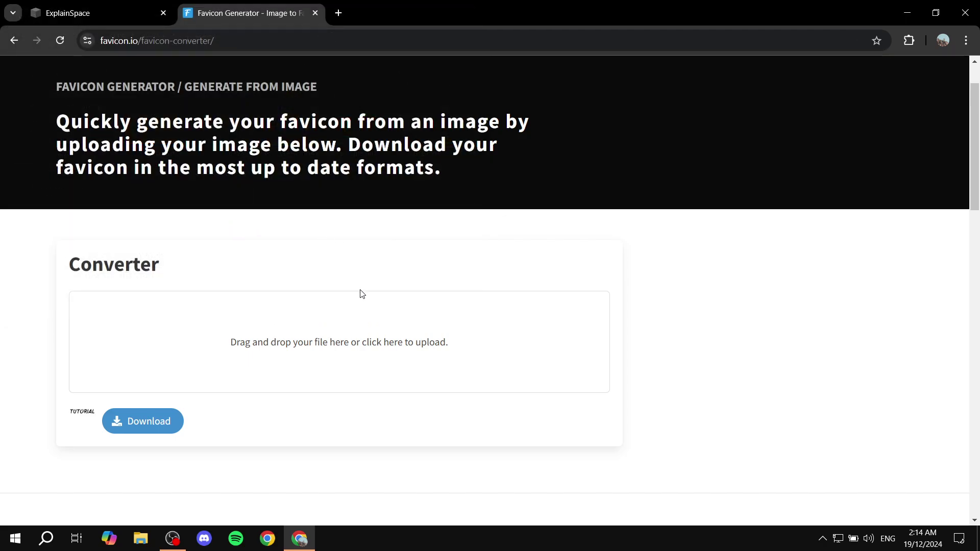
click(140, 424)
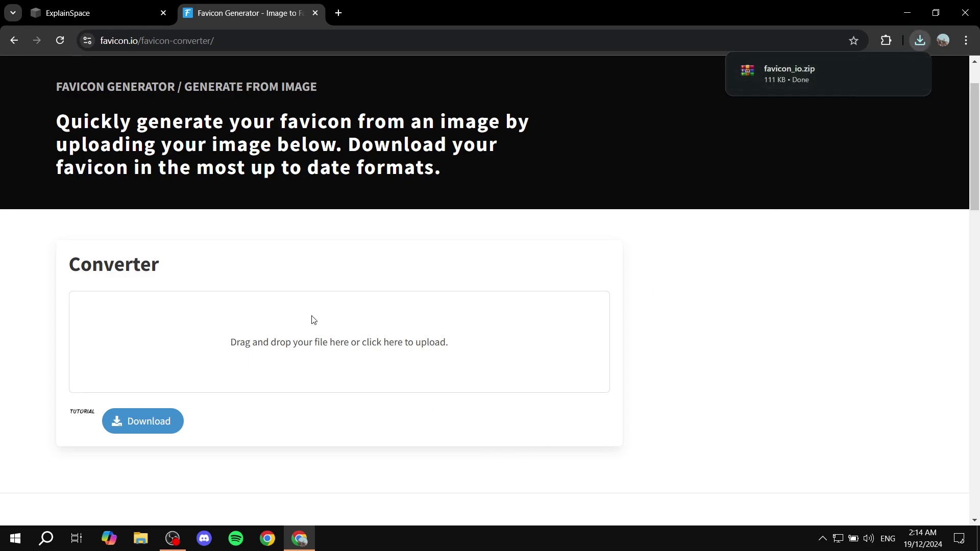
click(315, 14)
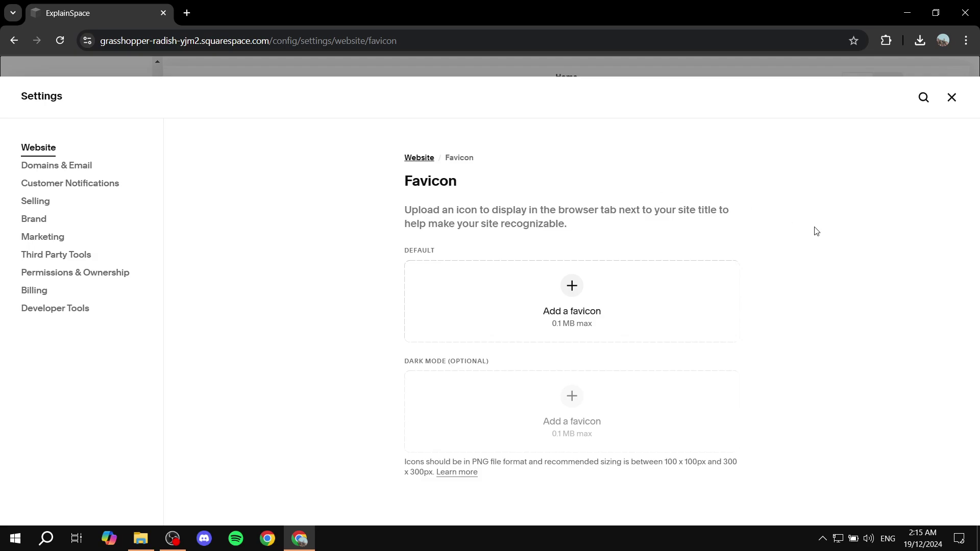
- Upload android-chrome-192x192.png from the Explainer Media folder as the site's default favicon
click(572, 287)
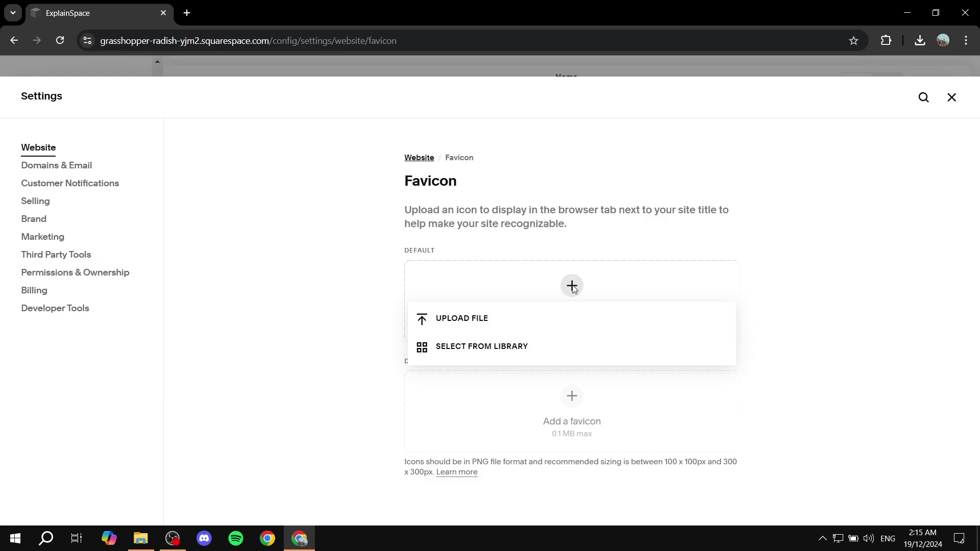
click(464, 318)
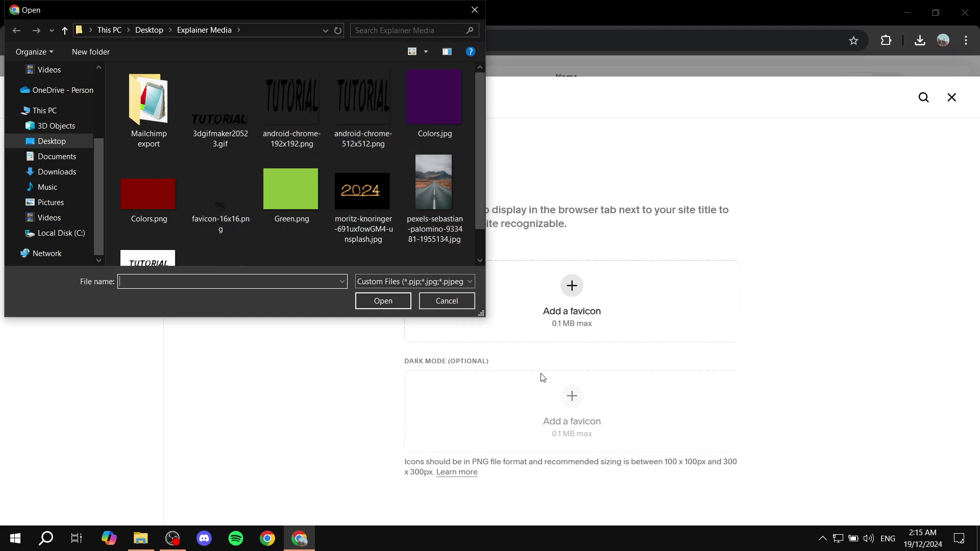
double_click(294, 110)
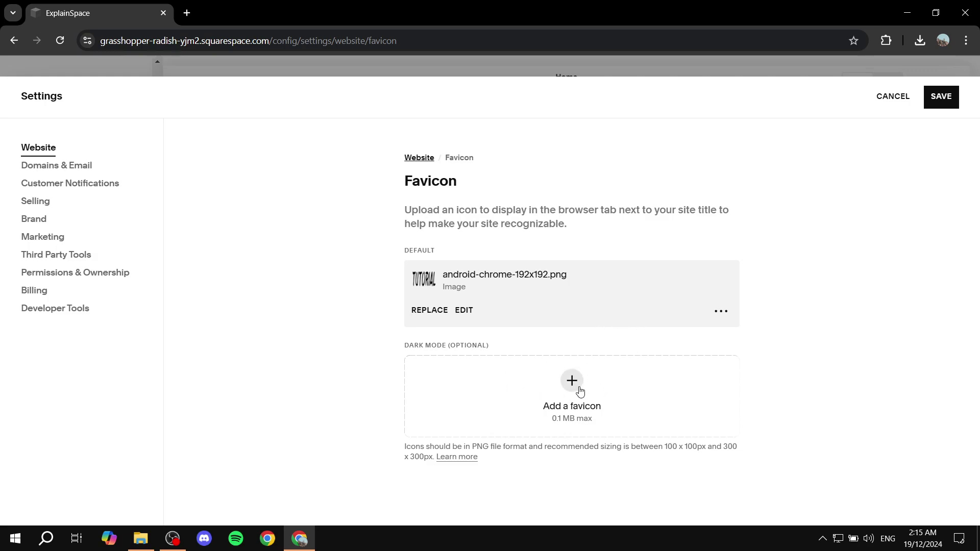
- Upload android-chrome-192x192.png as the dark mode favicon, then save and close the settings
click(592, 385)
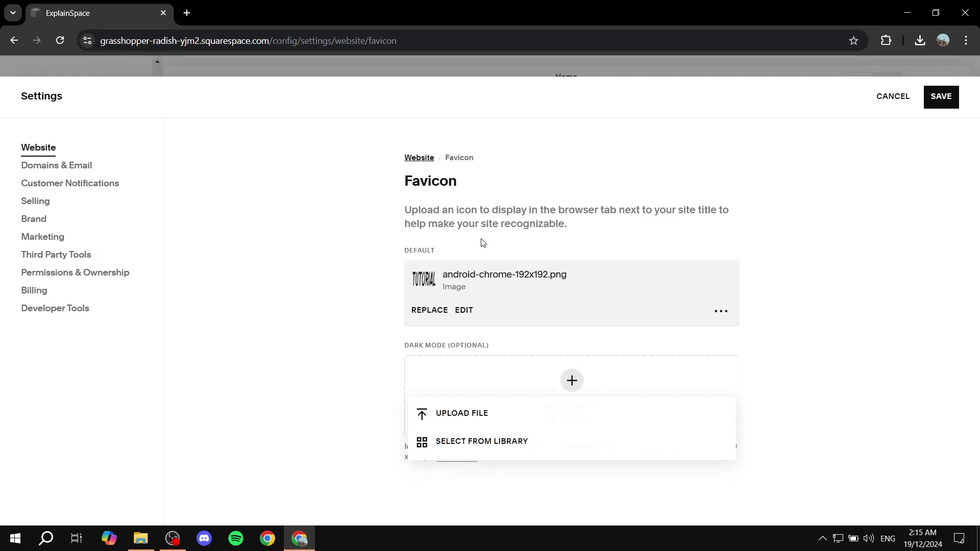
click(471, 411)
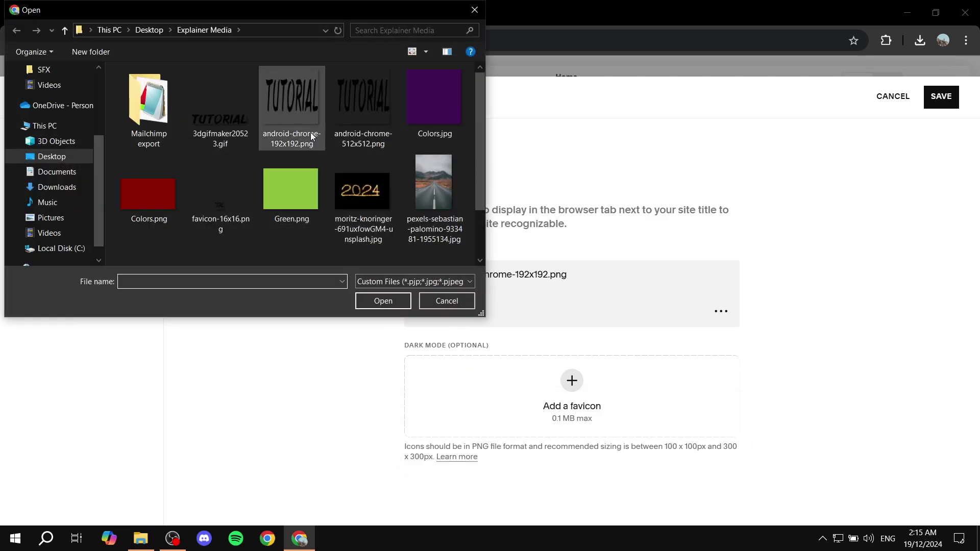
double_click(307, 106)
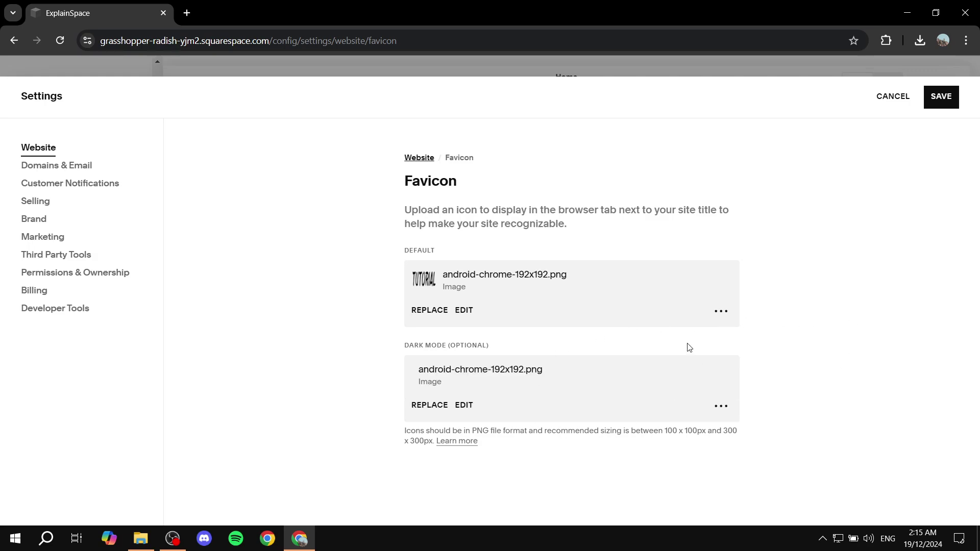
click(940, 98)
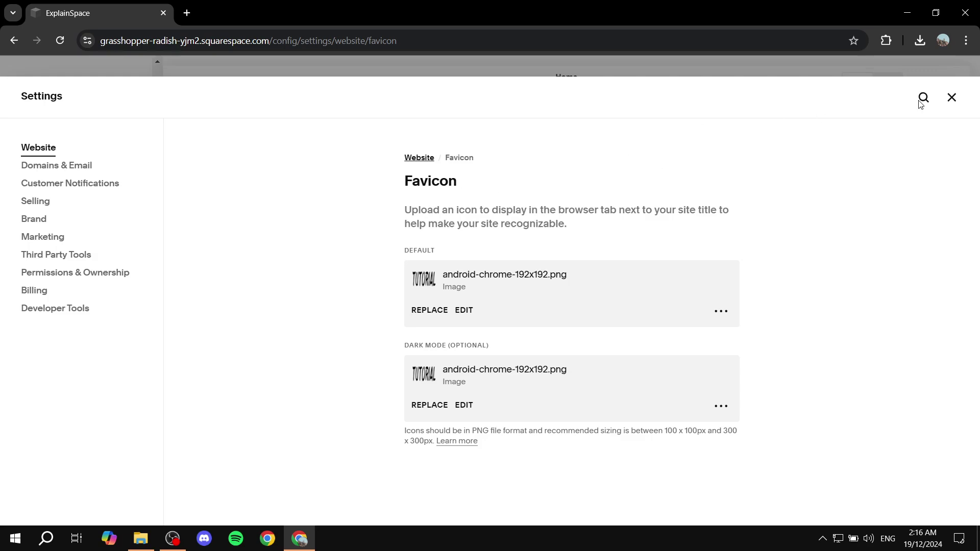
click(951, 97)
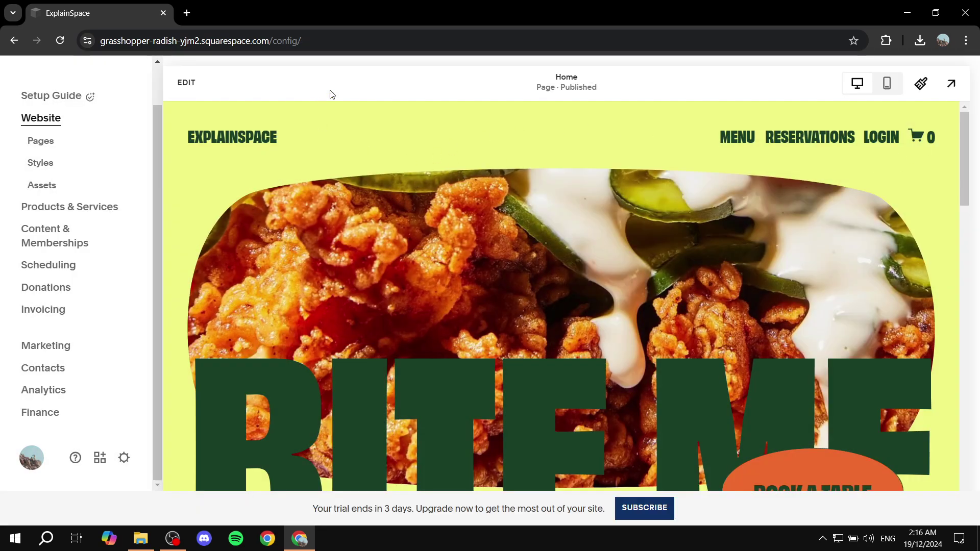